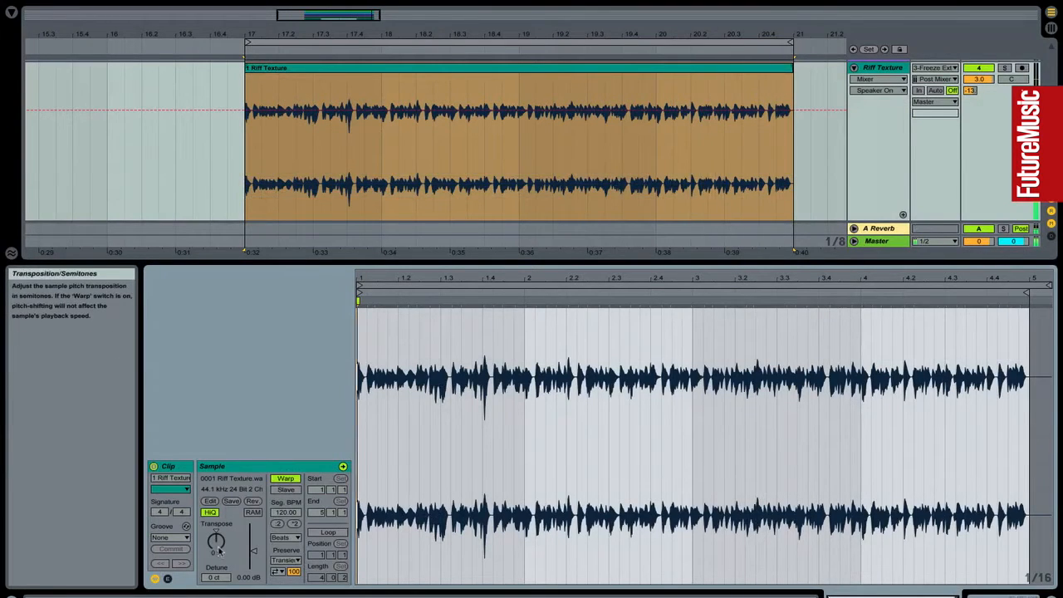
# Try transposing the Riff Texture clip's sample to a higher pitch
pyautogui.moveTo(217, 542); pyautogui.dragTo(216, 505)
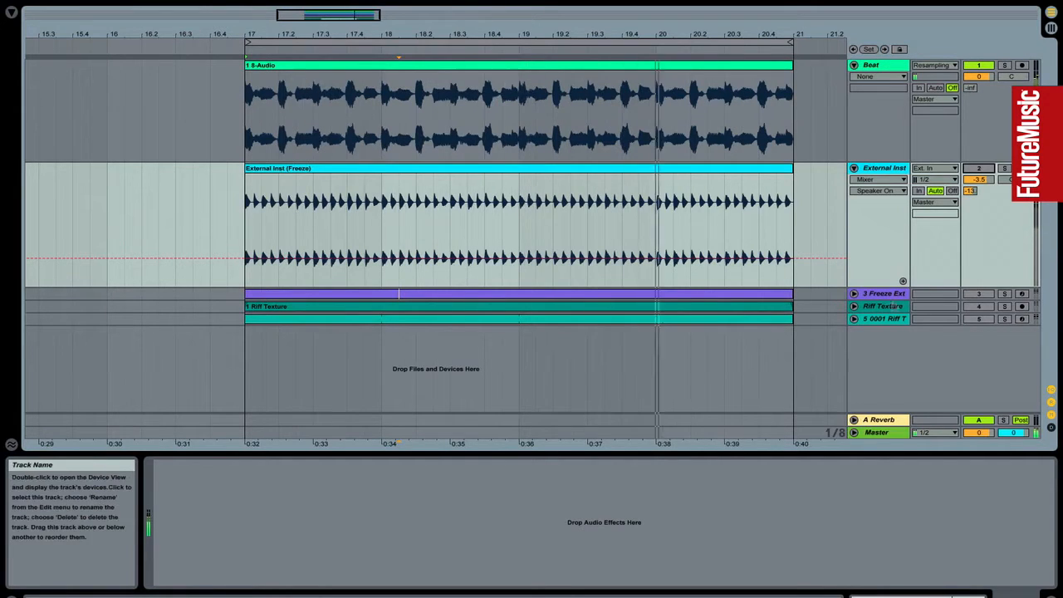
# Activate the External Inst track so that its frozen clip is heard
pyautogui.click(977, 169)
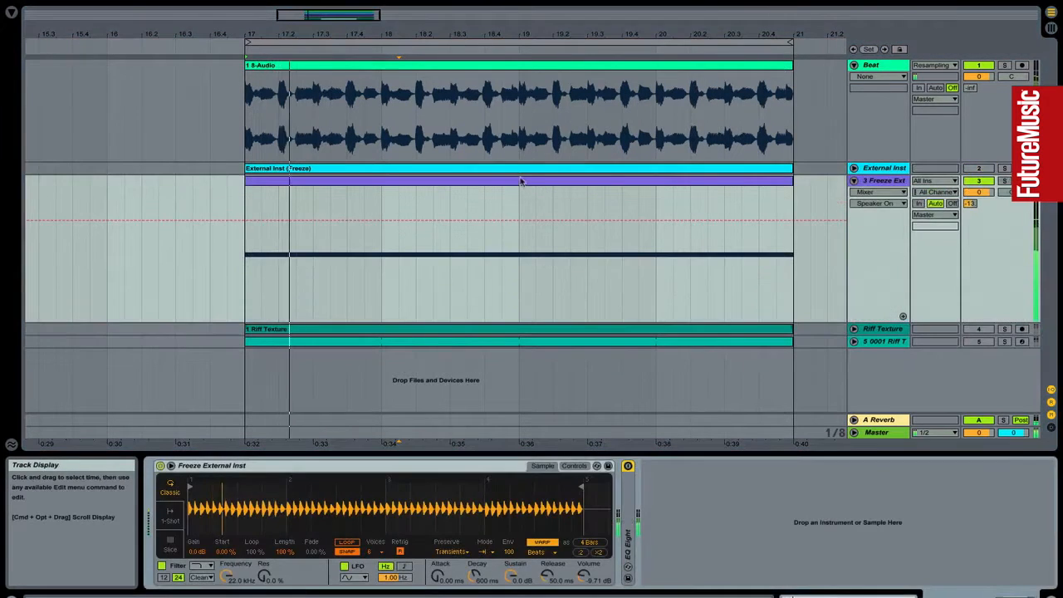
# Open the MIDI clip on the 3 Freeze Ext track and examine its notes
pyautogui.doubleClick(519, 183)
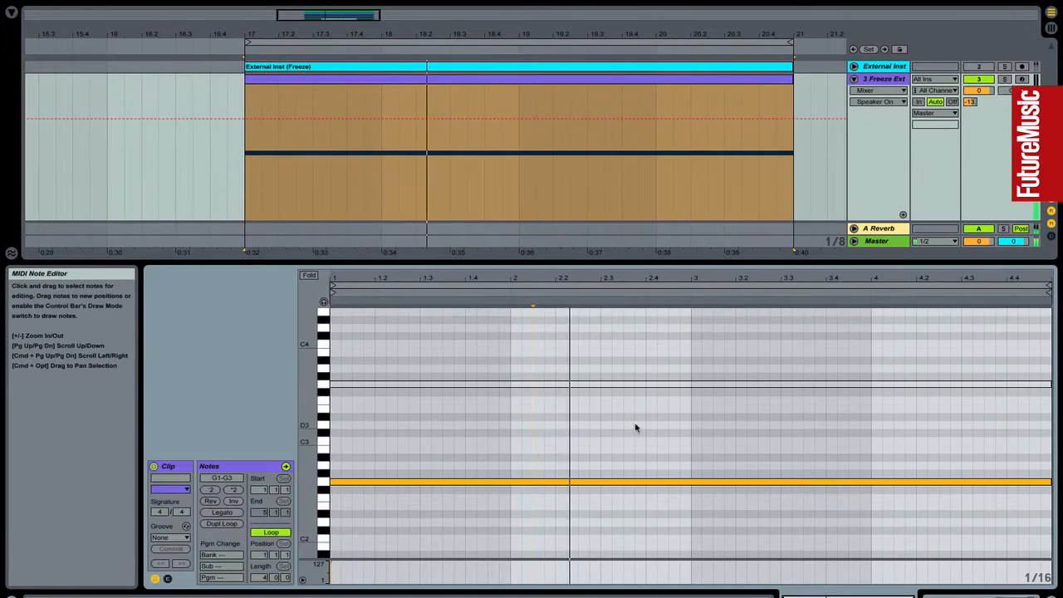
pyautogui.scroll(1, 633, 420)
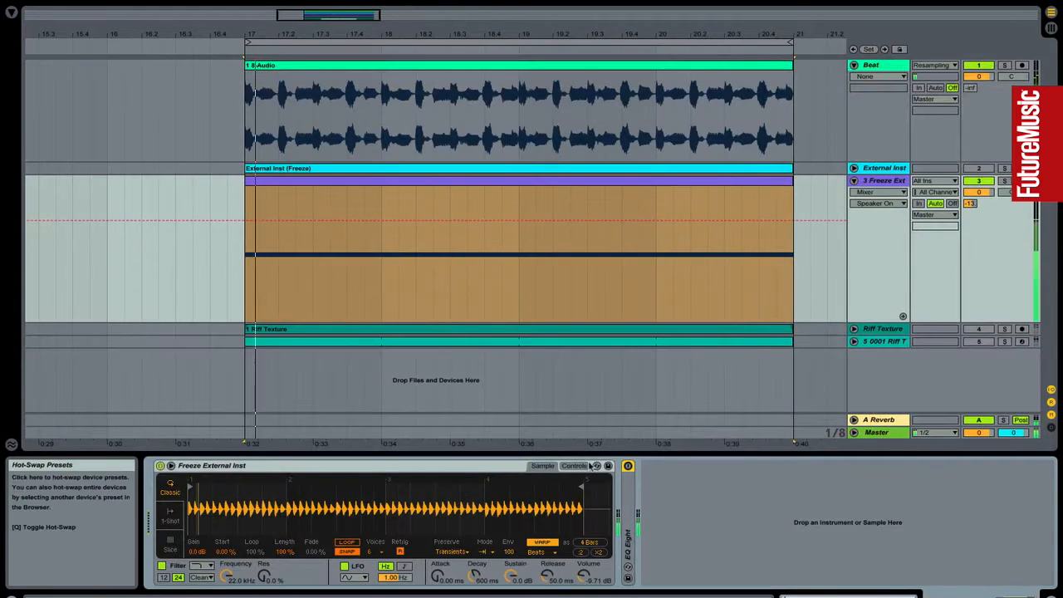
# Transpose the Freeze External Inst sampler's pitch, trying +5 st, and return to its sample display
pyautogui.click(581, 466)
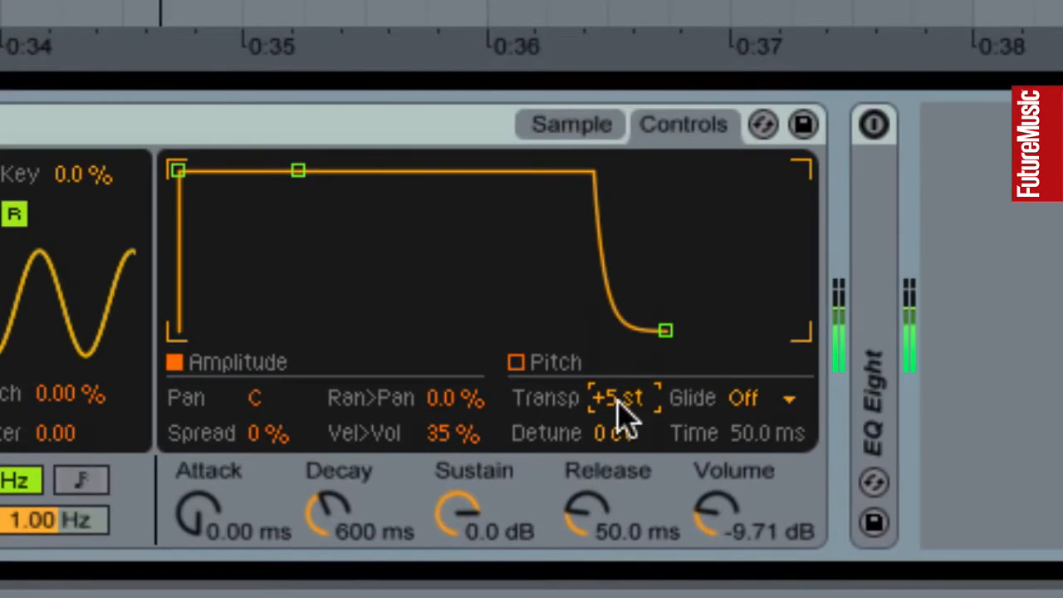
pyautogui.click(579, 126)
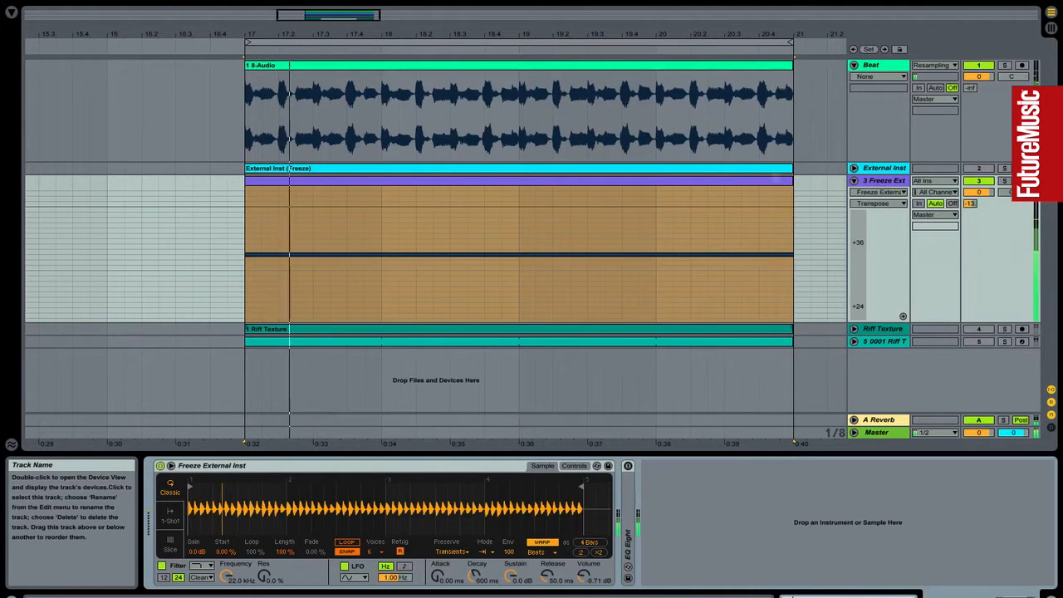
# Open the 3 Freeze Ext clip in the note editor and select its long G2 note
pyautogui.doubleClick(702, 179)
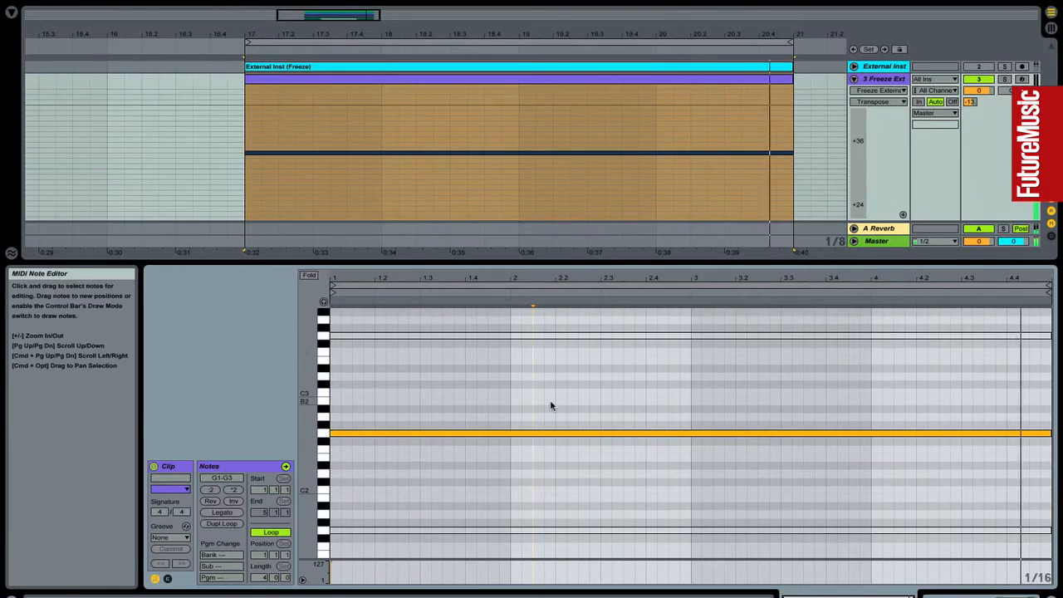
pyautogui.moveTo(551, 404); pyautogui.dragTo(558, 471)
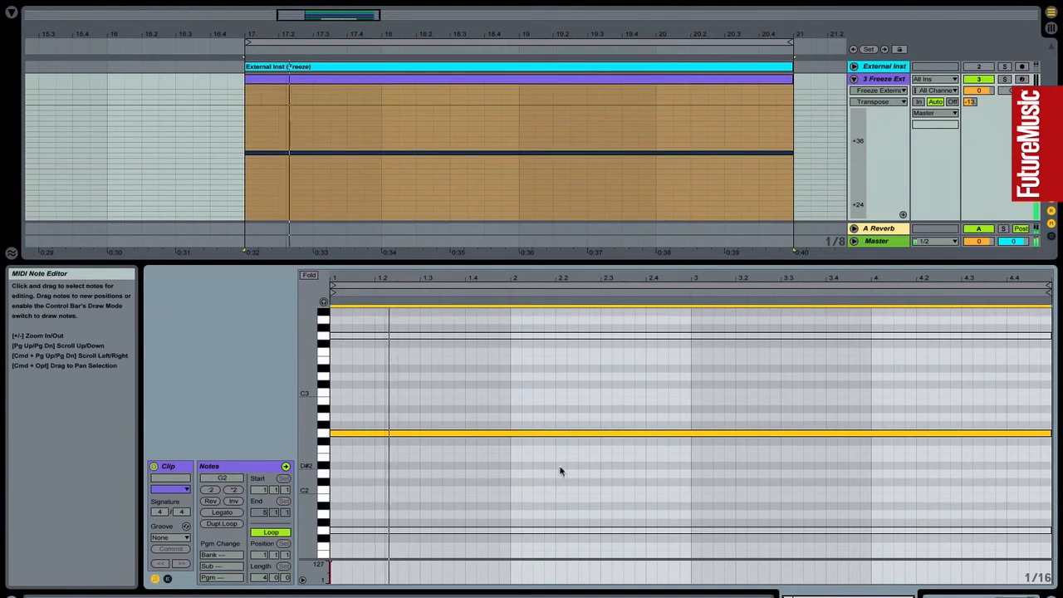
# Try the selected note at higher pitches during playback, raising it to A#2 and on to C#3
pyautogui.press('Up')
pyautogui.press('Up')
pyautogui.press('Up')
pyautogui.press('space')
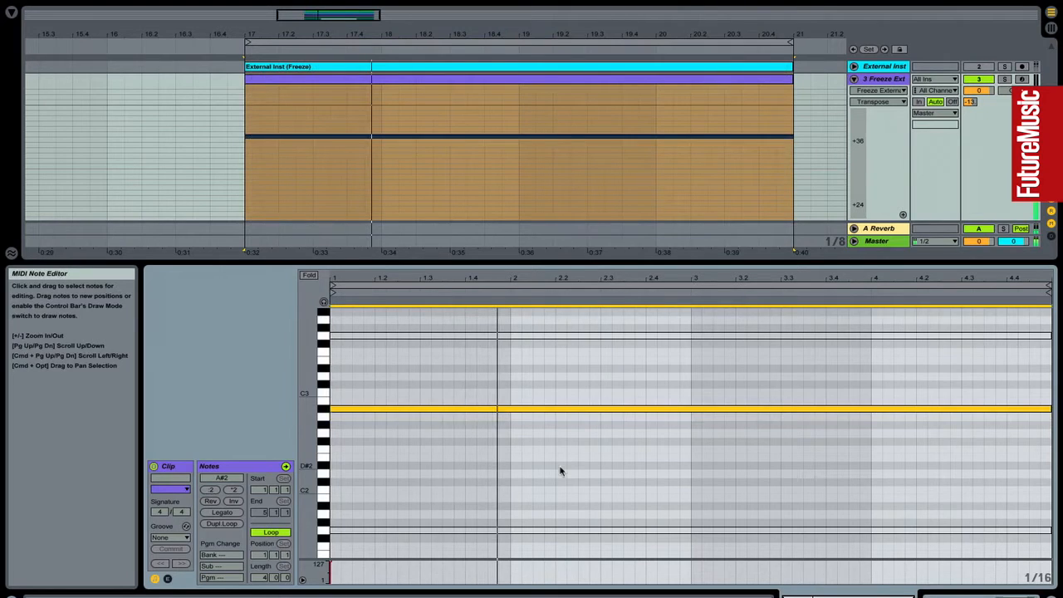
pyautogui.press('Up')
pyautogui.press('Up')
pyautogui.press('Up')
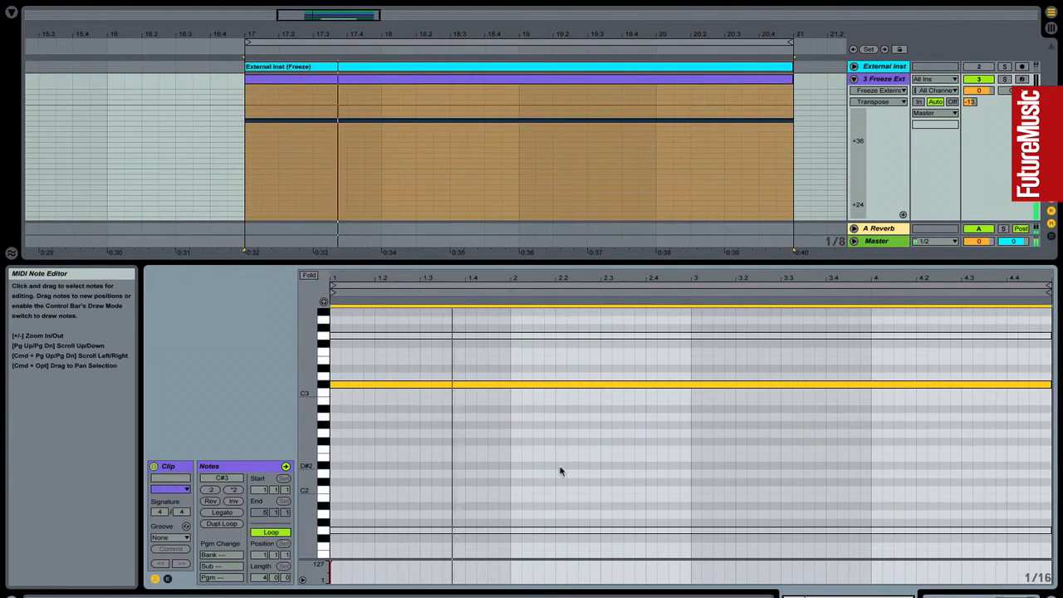
# Try the note at lower pitches, down through F#2 to E2, and return it to G2
pyautogui.press('Down')
pyautogui.press('Down')
pyautogui.press('Down')
pyautogui.press('Down')
pyautogui.press('Down')
pyautogui.press('Down')
pyautogui.press('Down')
pyautogui.press('Down')
pyautogui.press('Down')
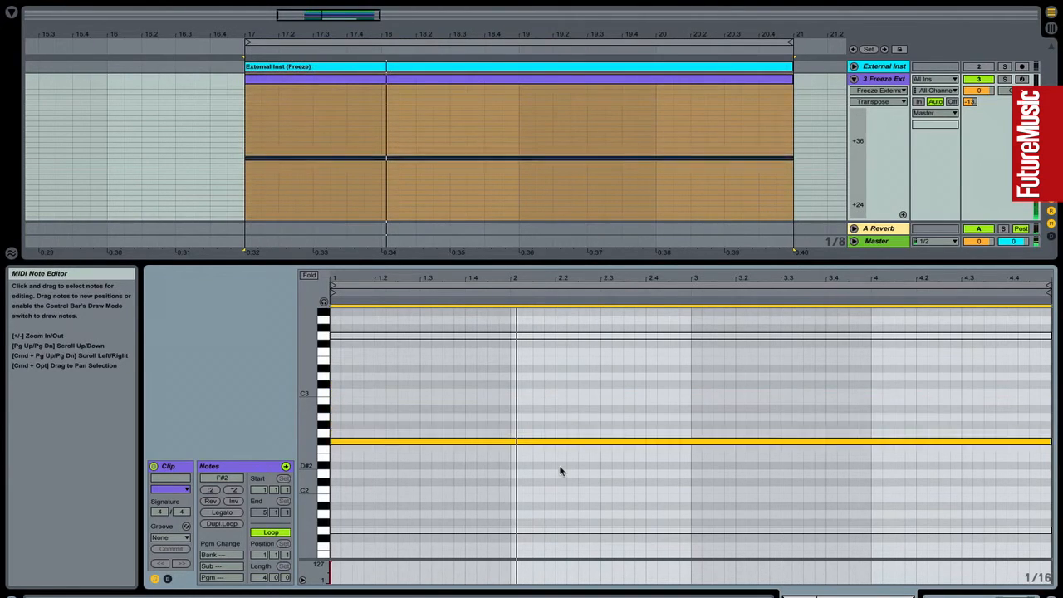
pyautogui.press('space')
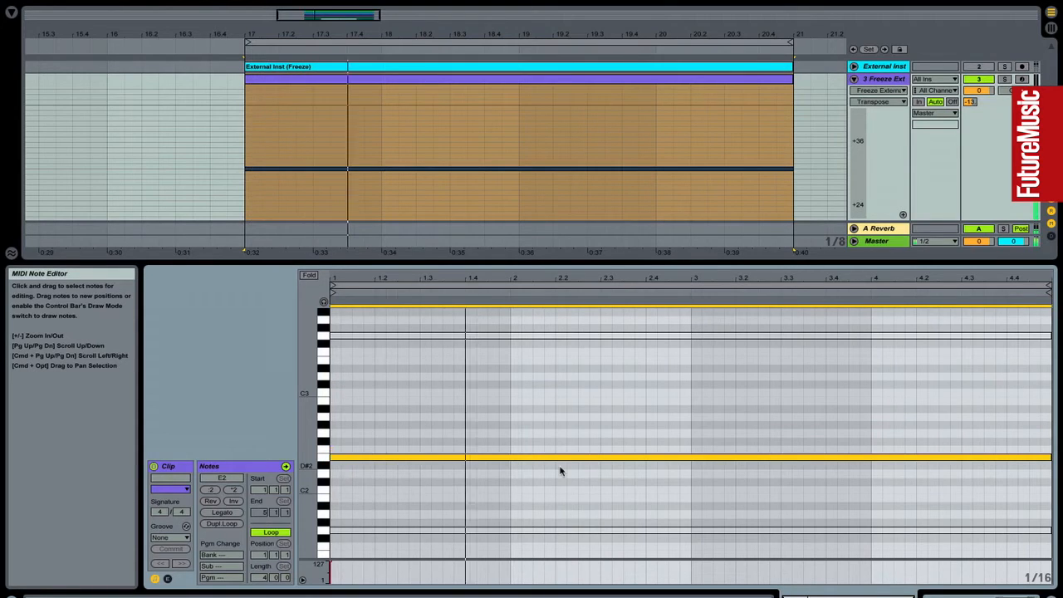
pyautogui.press('Up')
pyautogui.press('Up')
pyautogui.press('Up')
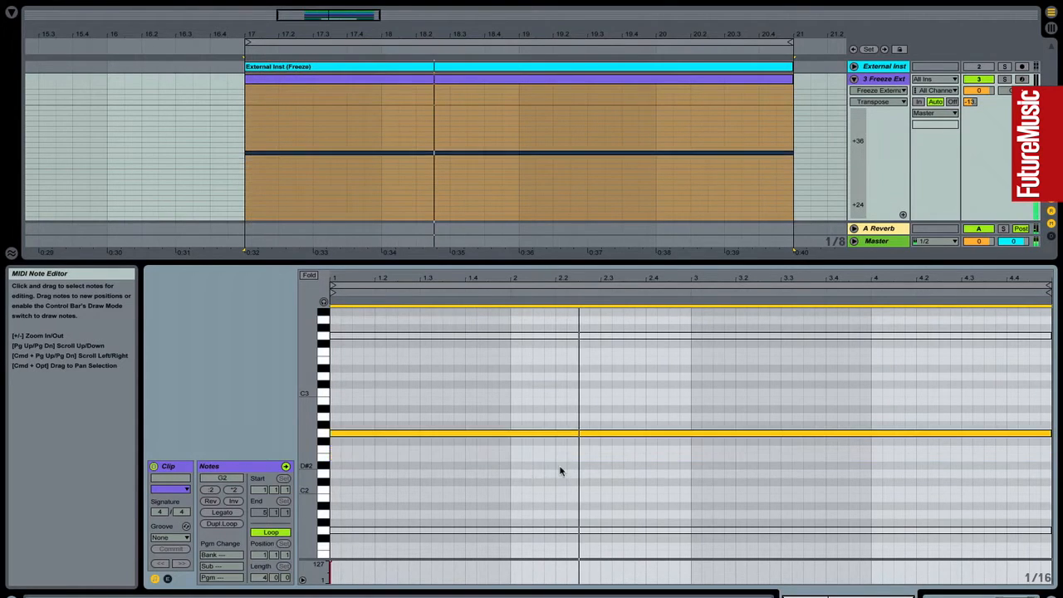
# Reactivate the muted G3 and G1 notes so they sound together with G2
pyautogui.click(560, 336)
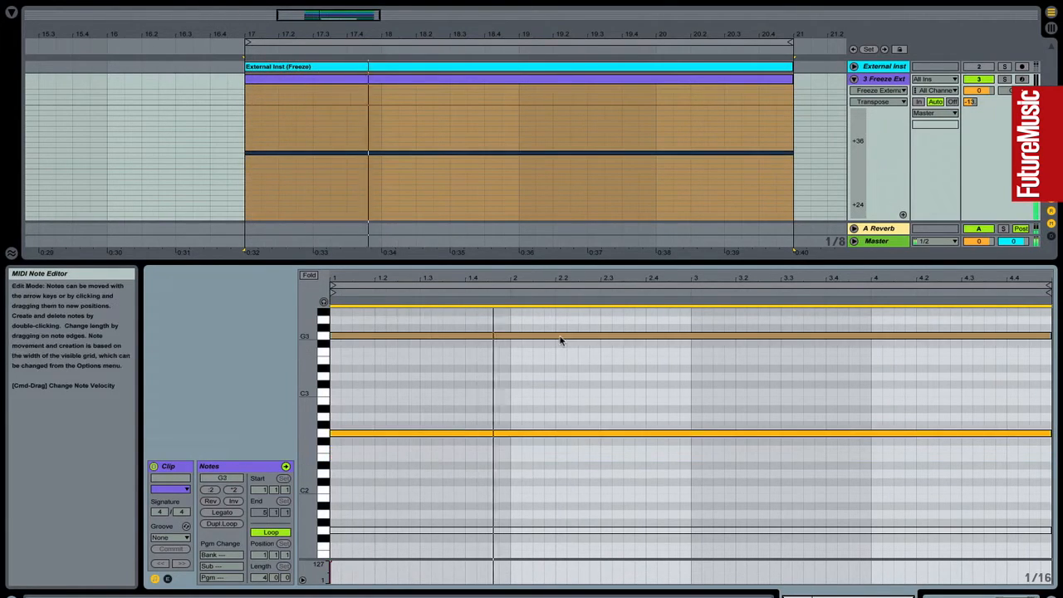
pyautogui.press('0')
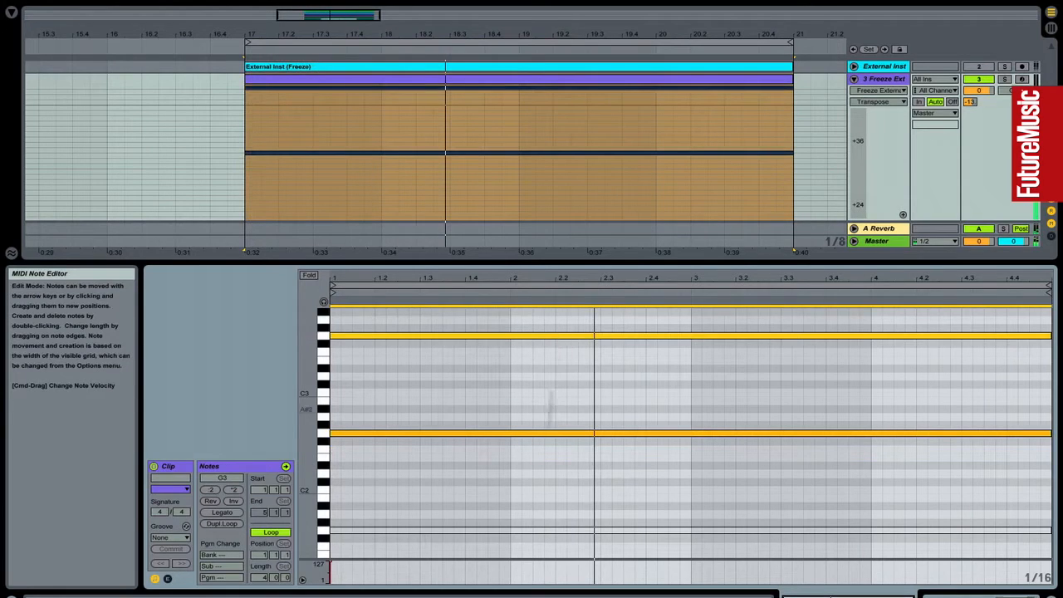
pyautogui.click(516, 529)
pyautogui.press('0')
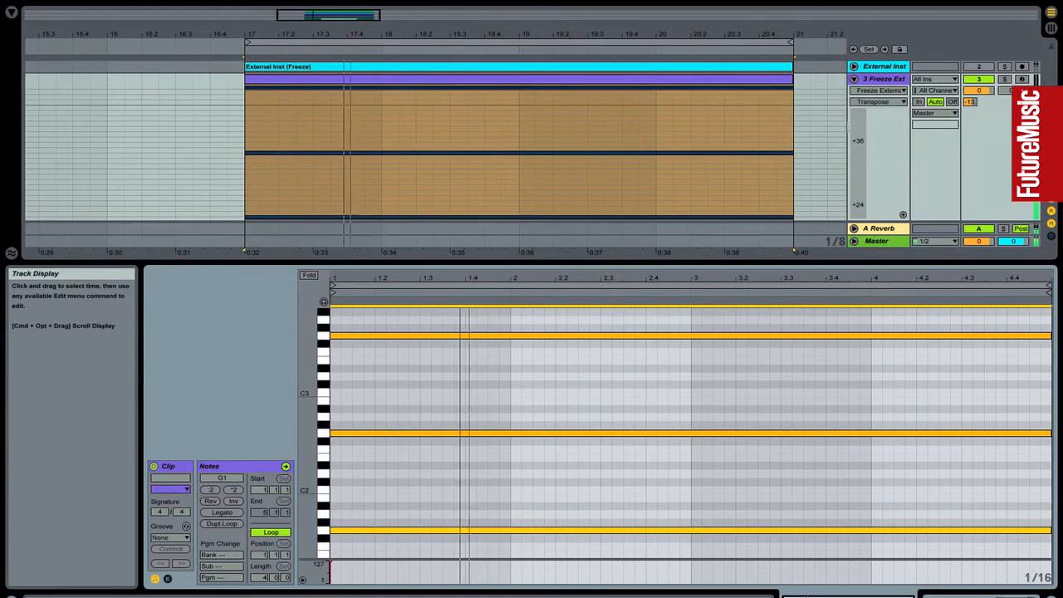
# Show the 3 Freeze Ext track's devices, unfold EQ Eight and switch it on
pyautogui.doubleClick(885, 81)
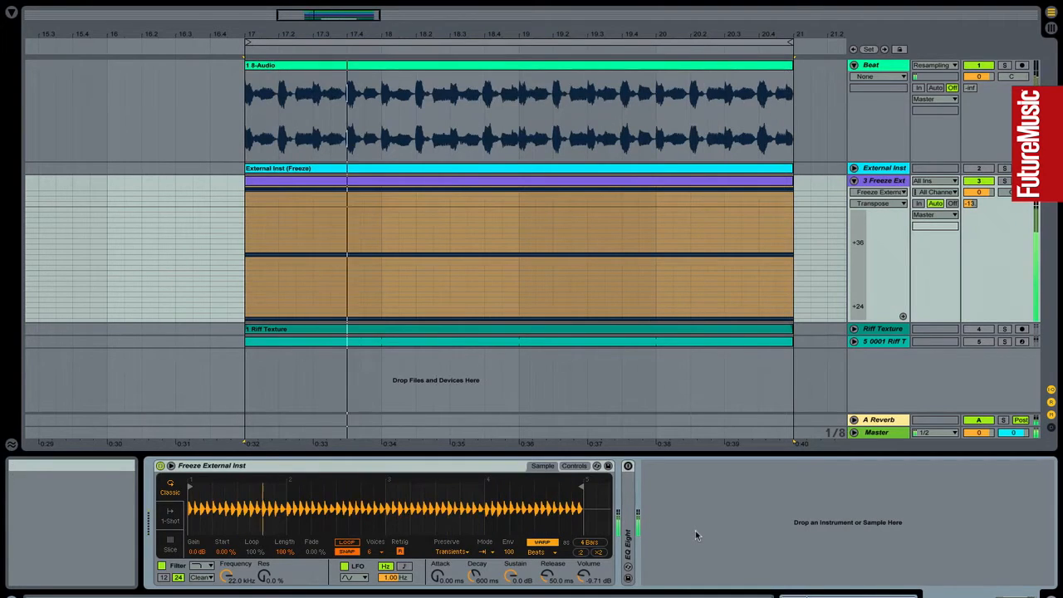
pyautogui.doubleClick(629, 489)
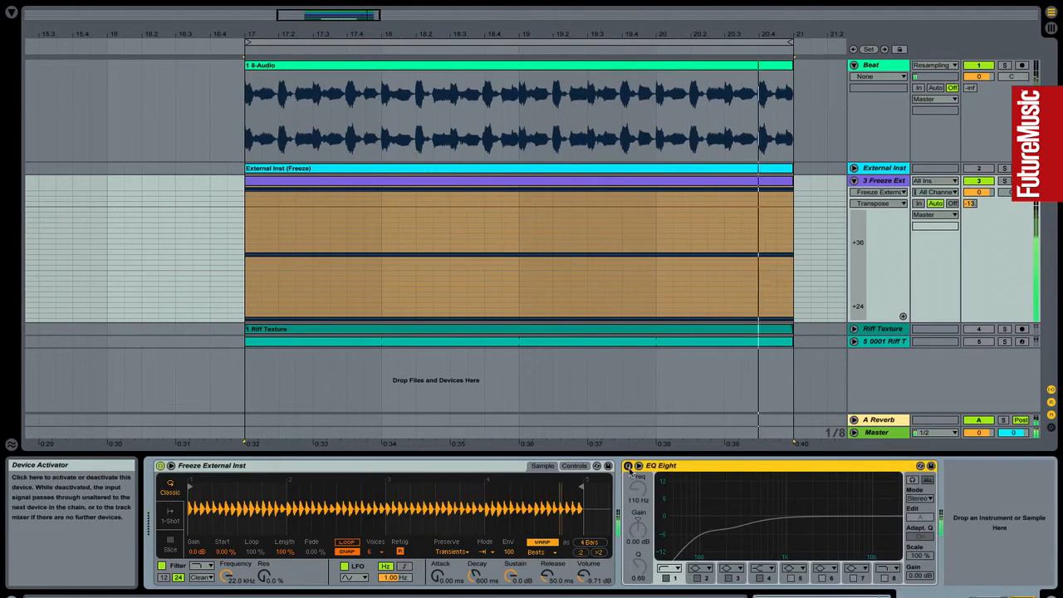
pyautogui.click(628, 465)
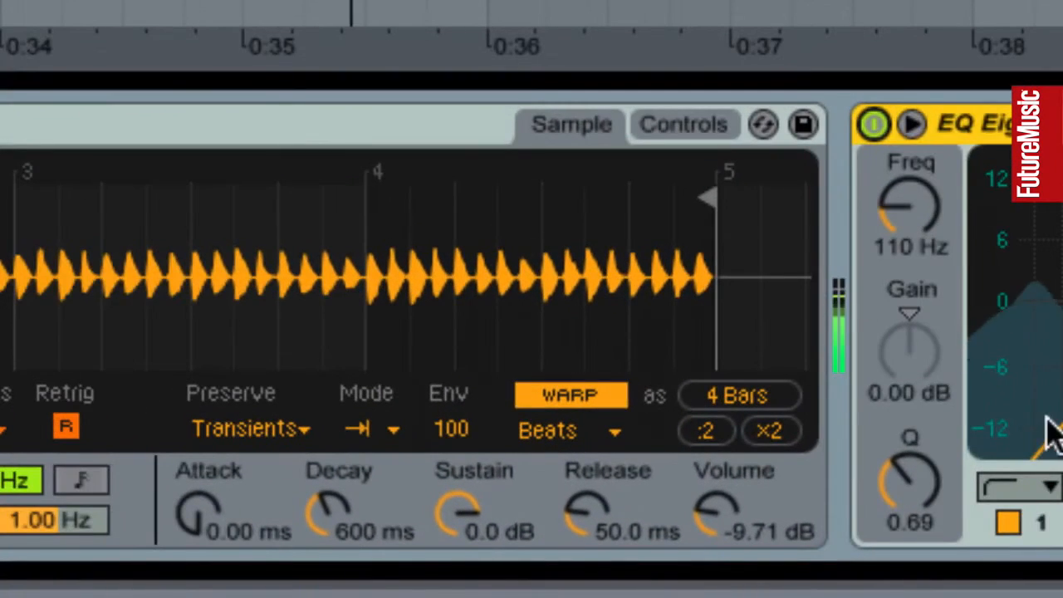
# Try the Tones warp mode on the Freeze External Inst sample and switch it to Texture
pyautogui.click(606, 433)
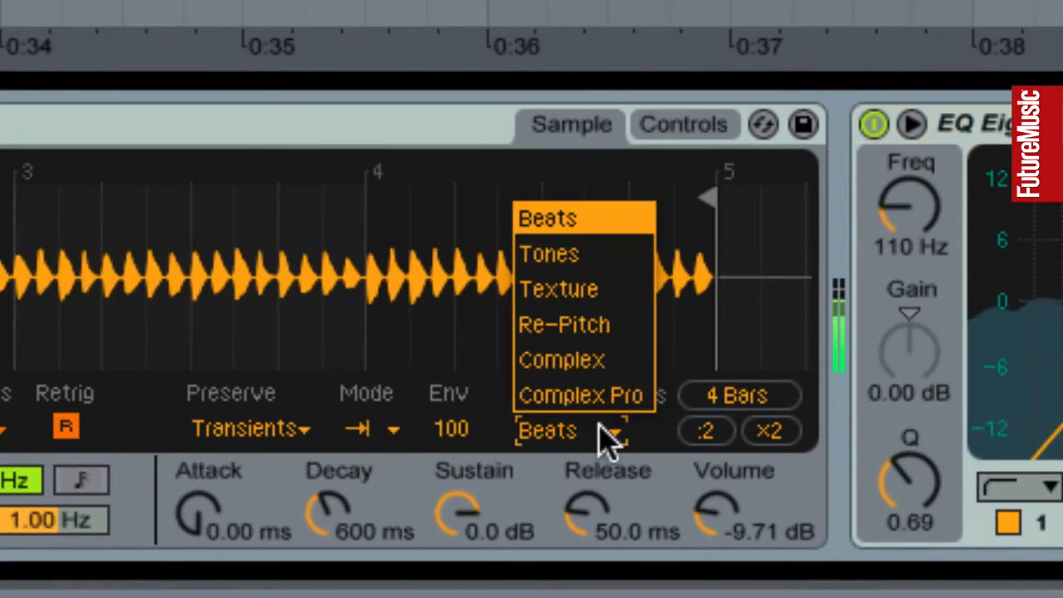
pyautogui.click(585, 270)
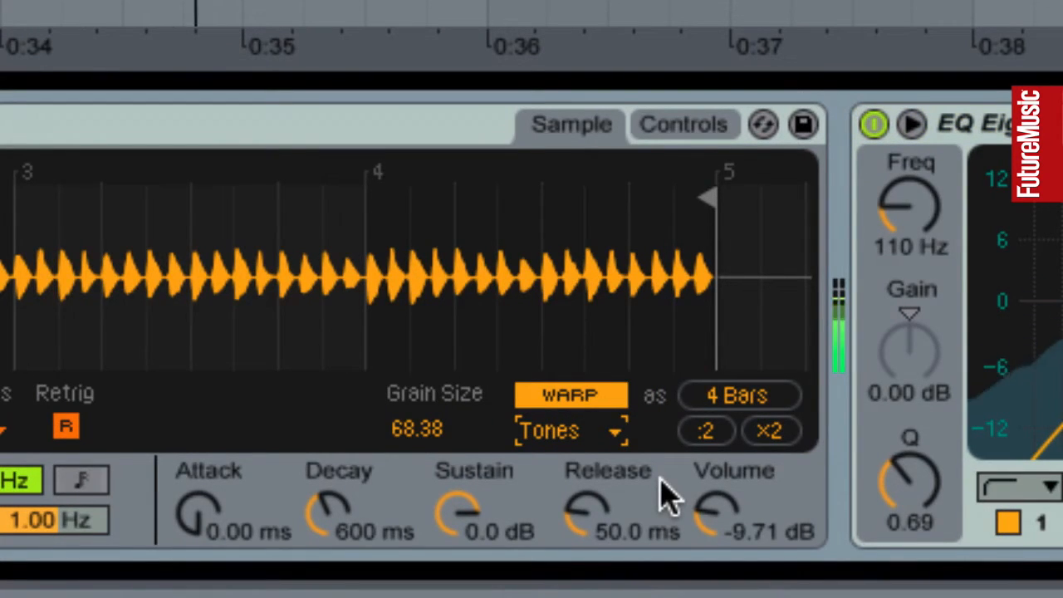
pyautogui.click(575, 452)
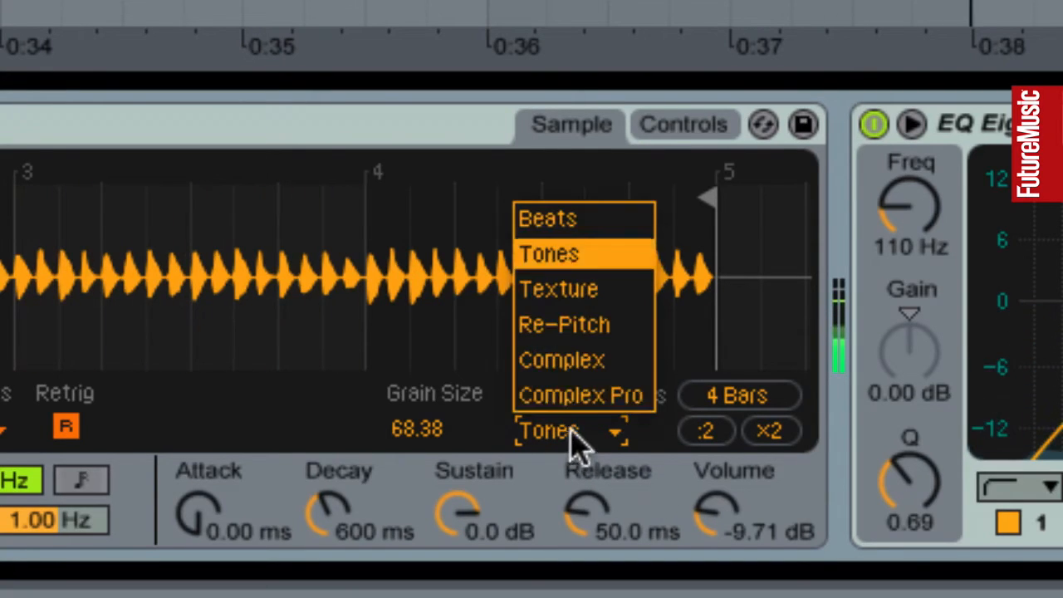
pyautogui.click(581, 291)
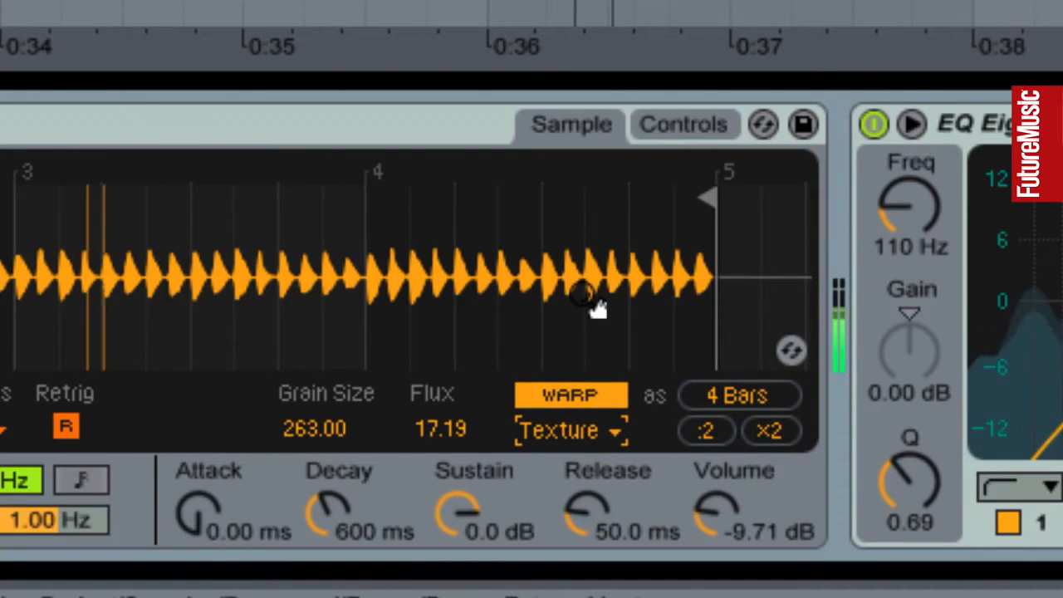
# Vary the Texture warp's grain size, trying 52.98, 250.77 and 2.00
pyautogui.click(312, 428)
pyautogui.moveTo(314, 428); pyautogui.dragTo(314, 465)
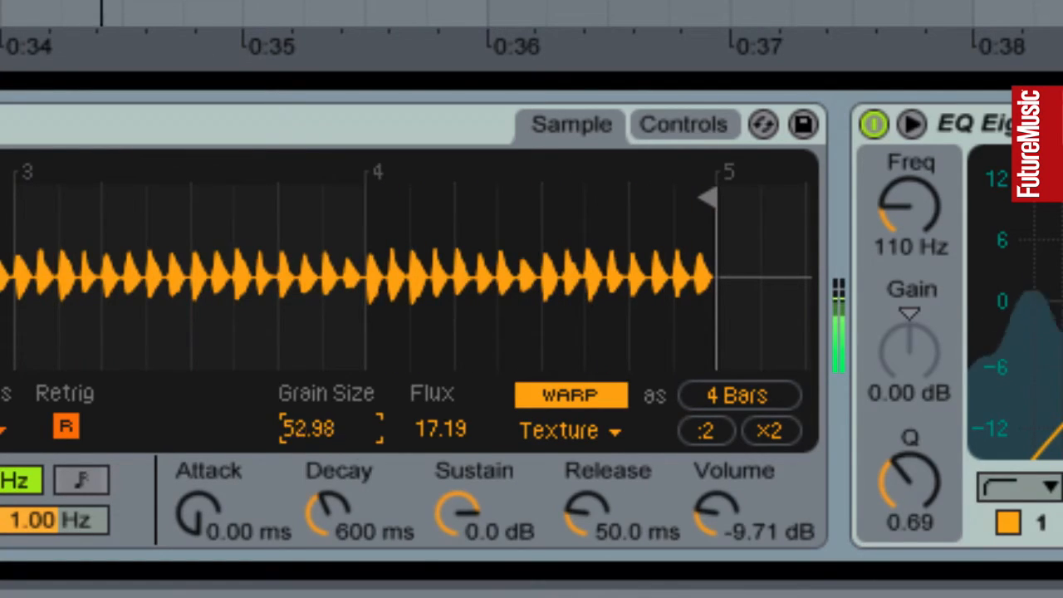
pyautogui.moveTo(313, 428)
pyautogui.mouseDown()
pyautogui.moveTo(314, 328)
pyautogui.moveTo(314, 430)
pyautogui.mouseUp()
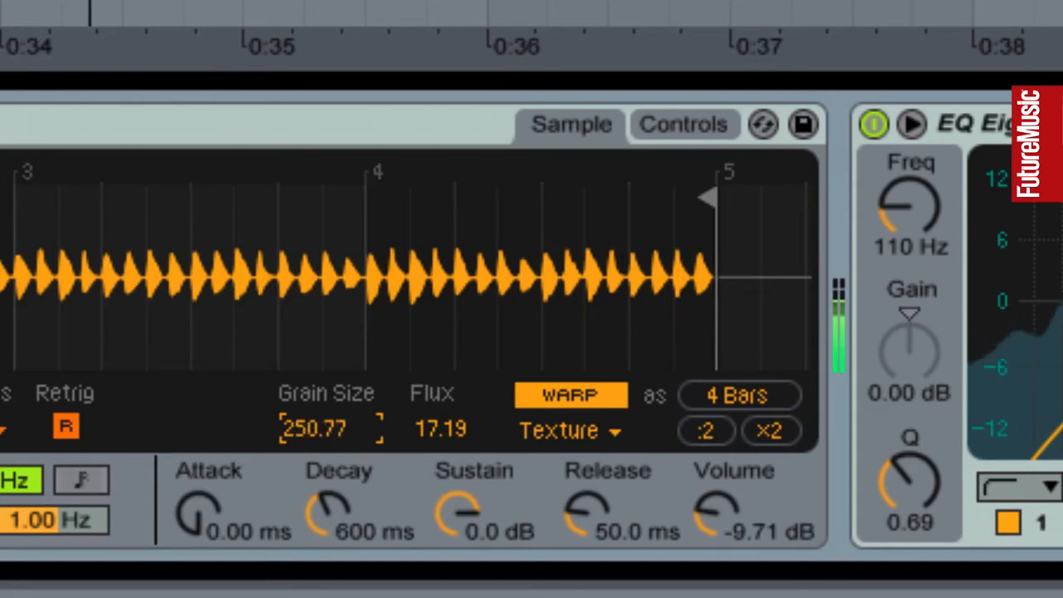
pyautogui.moveTo(316, 544); pyautogui.dragTo(350, 434)
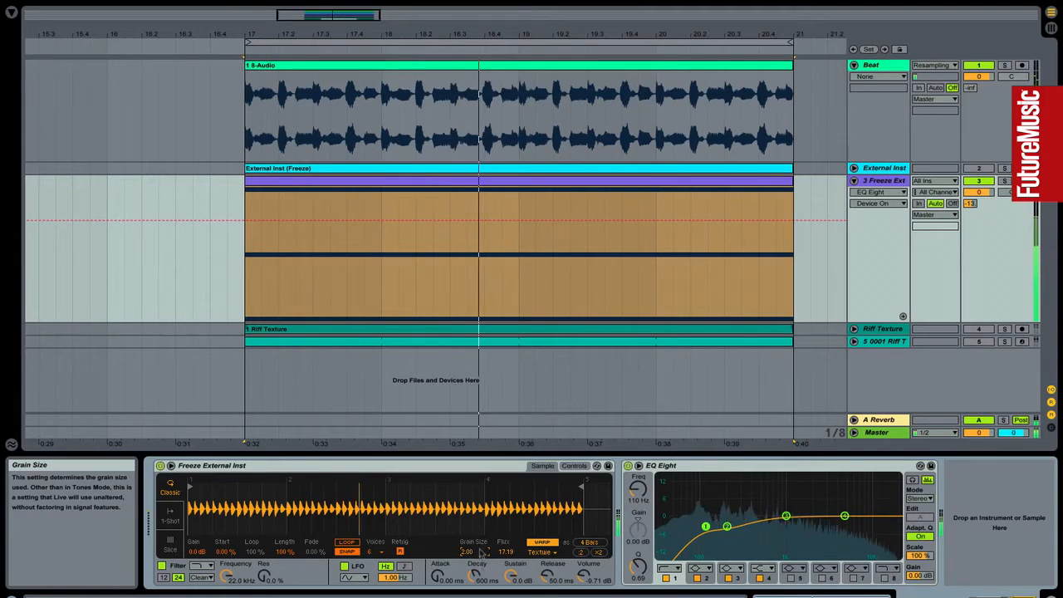
pyautogui.moveTo(480, 552); pyautogui.dragTo(480, 552)
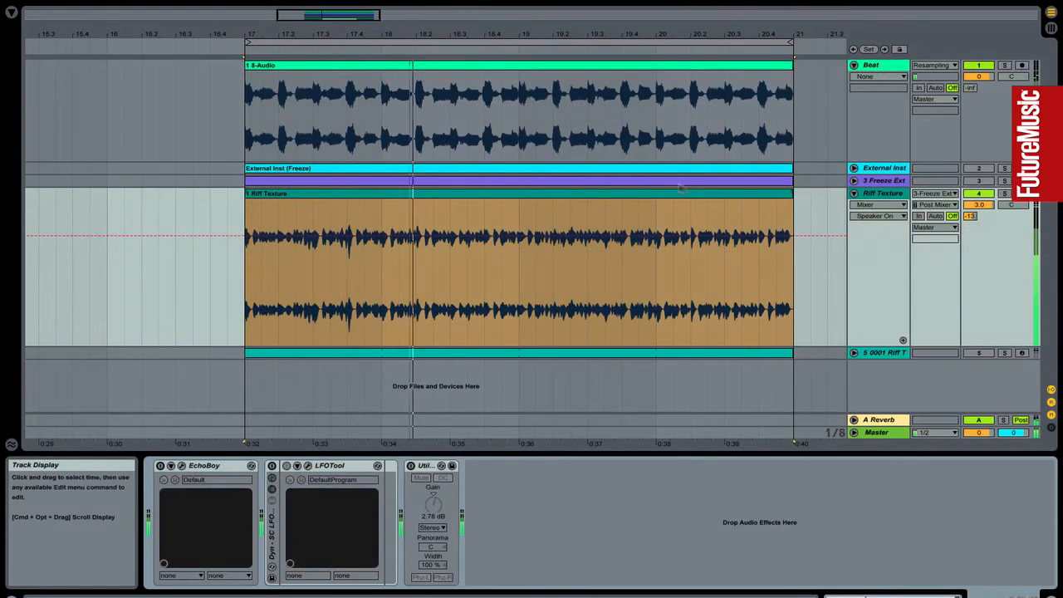
# Open the Riff Texture audio clip, transpose it up 12 st and choose another warp mode
pyautogui.doubleClick(589, 194)
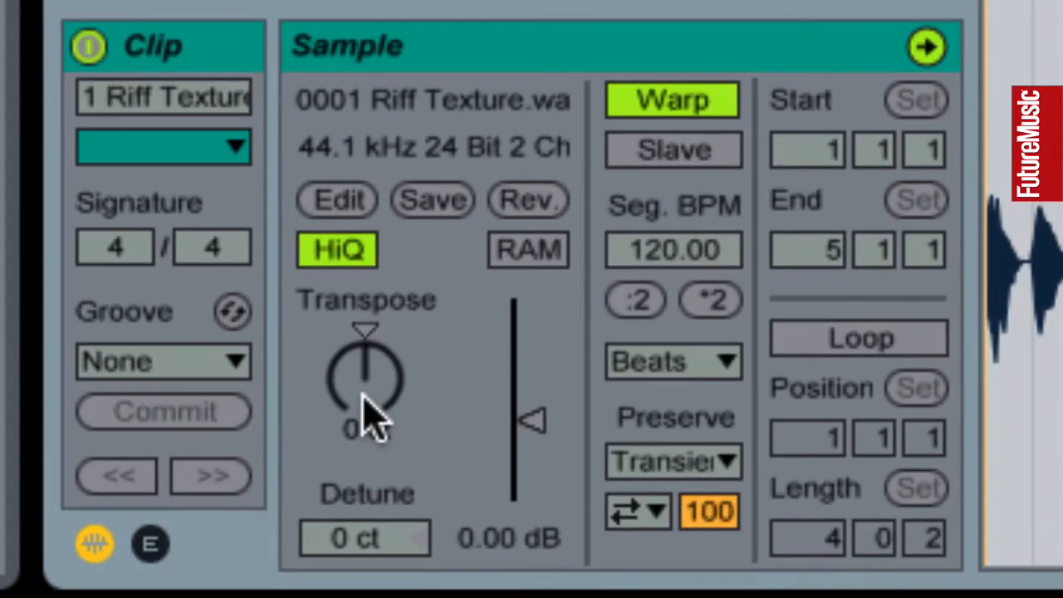
pyautogui.moveTo(264, 507); pyautogui.dragTo(264, 496)
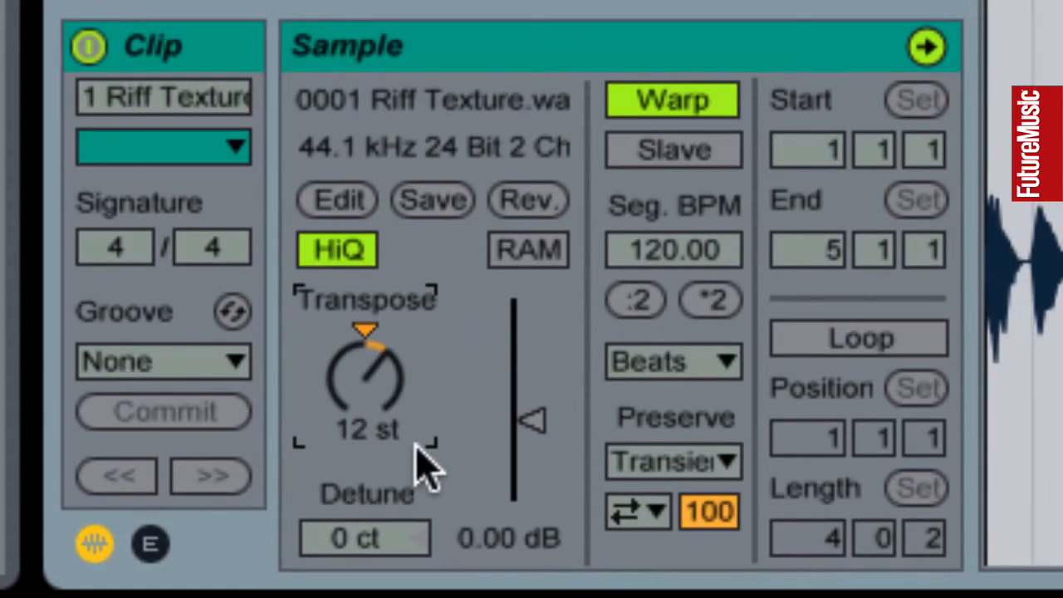
pyautogui.click(636, 359)
pyautogui.click(664, 596)
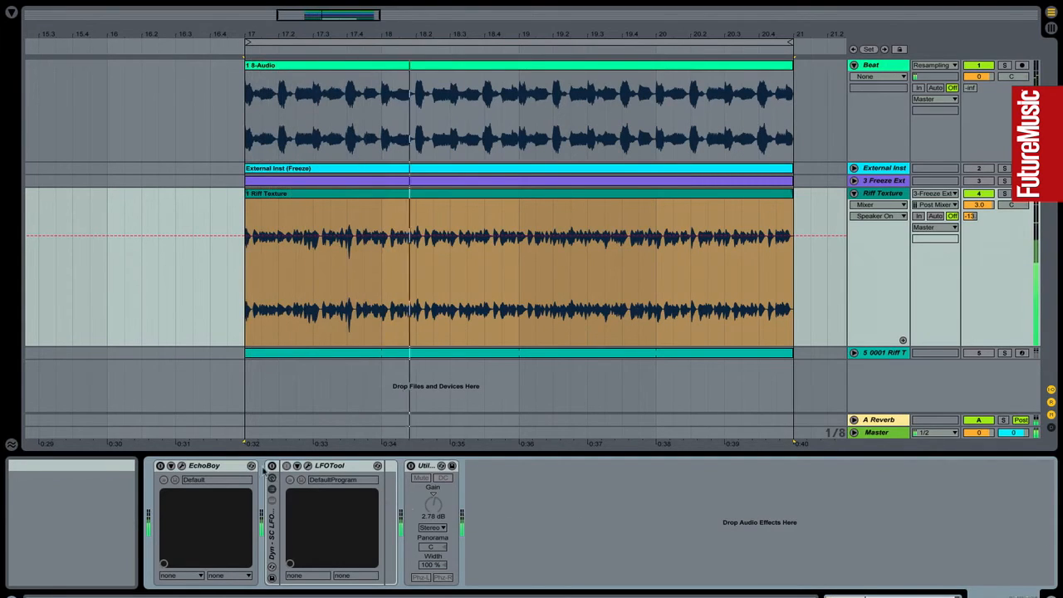
# Switch on EchoBoy, the Dyn - SC LFO rack and Utility on the Riff Texture track
pyautogui.click(160, 467)
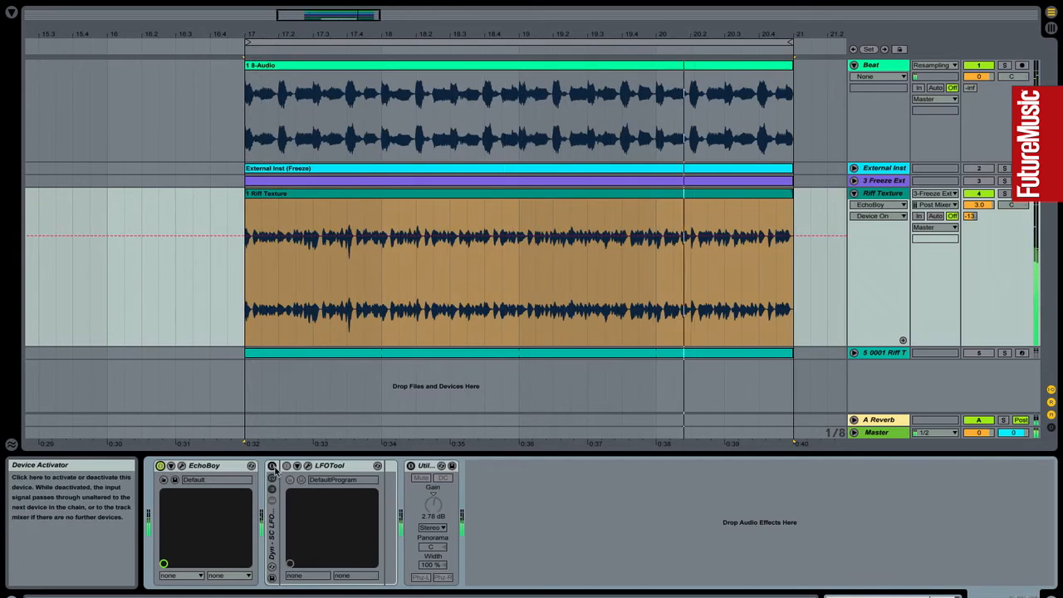
pyautogui.click(273, 466)
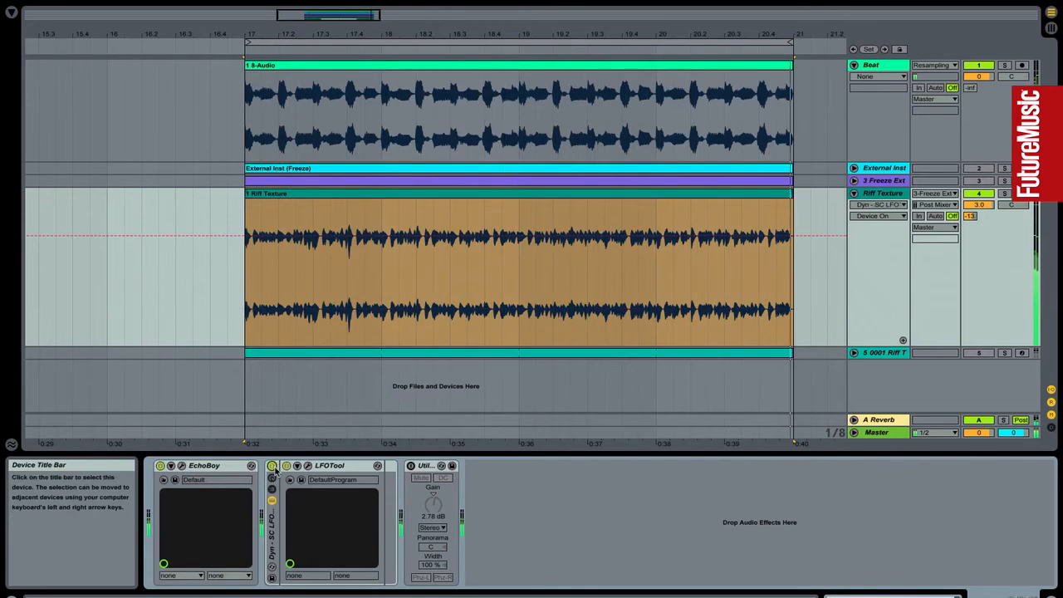
pyautogui.click(411, 467)
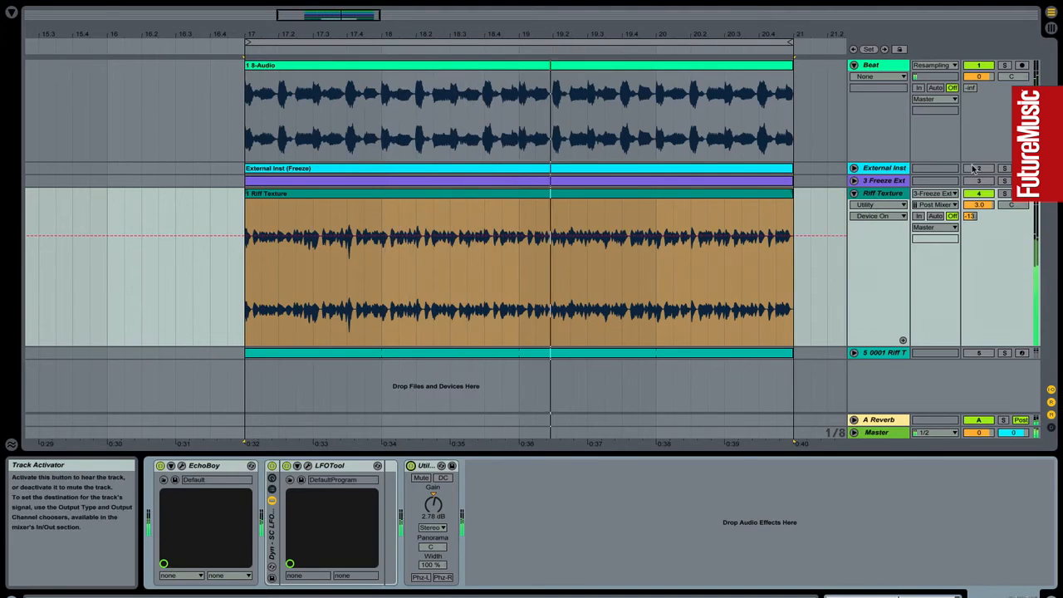
# Activate the 5 0001 Riff T track and show its Sampler and effects
pyautogui.click(854, 169)
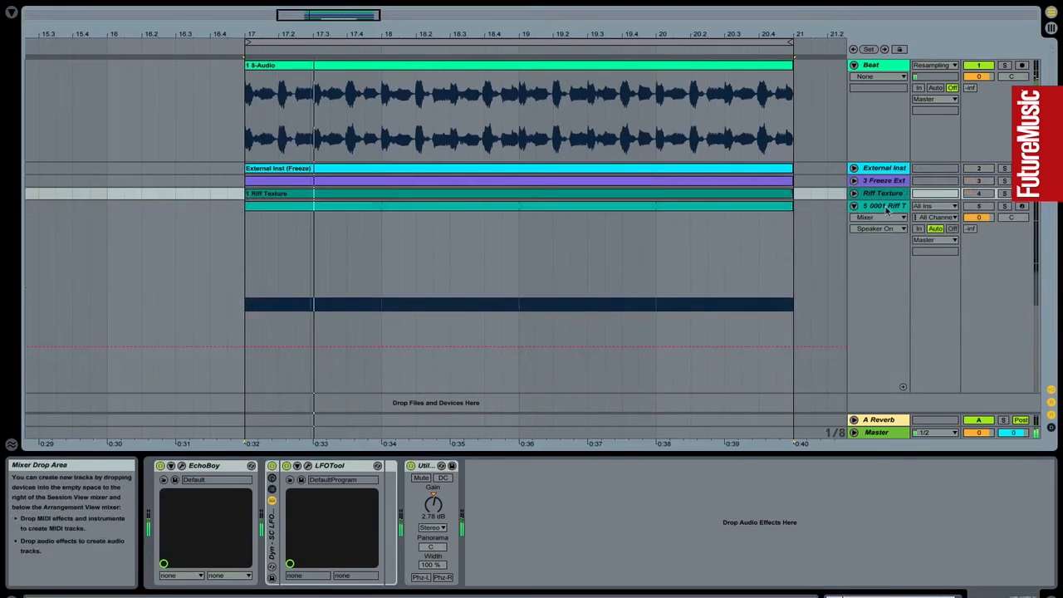
pyautogui.click(885, 208)
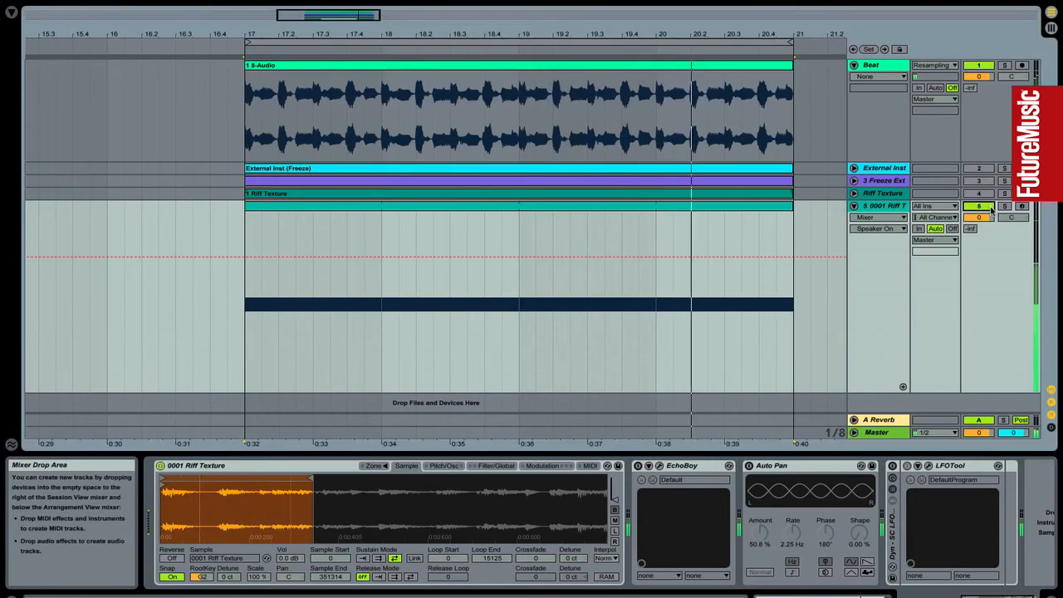
pyautogui.click(886, 207)
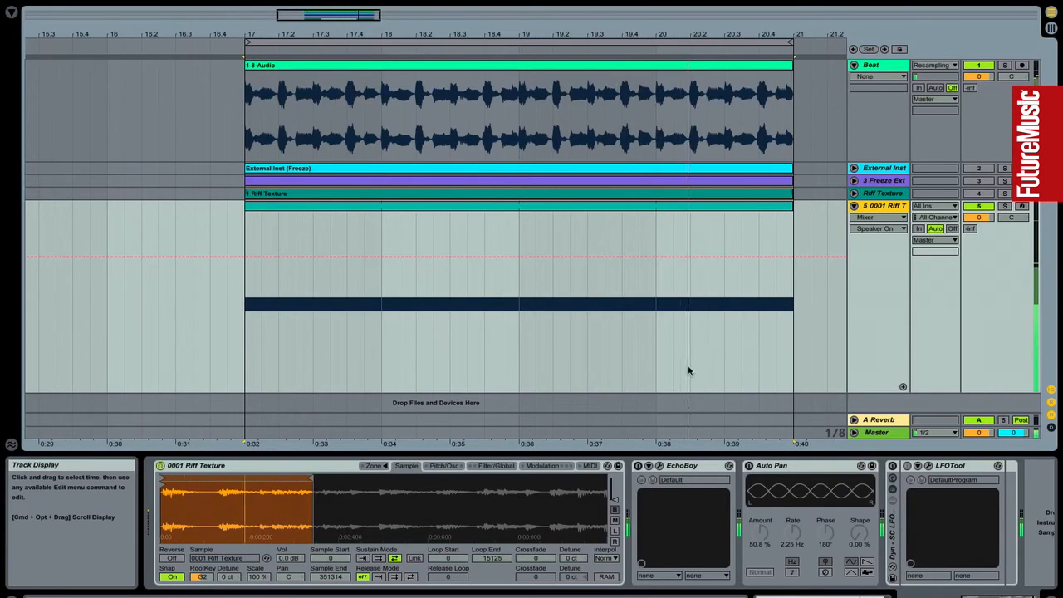
# Switch on EchoBoy, Auto Pan and the Dyn - SC LFO rack on the 5 0001 Riff T track
pyautogui.click(637, 466)
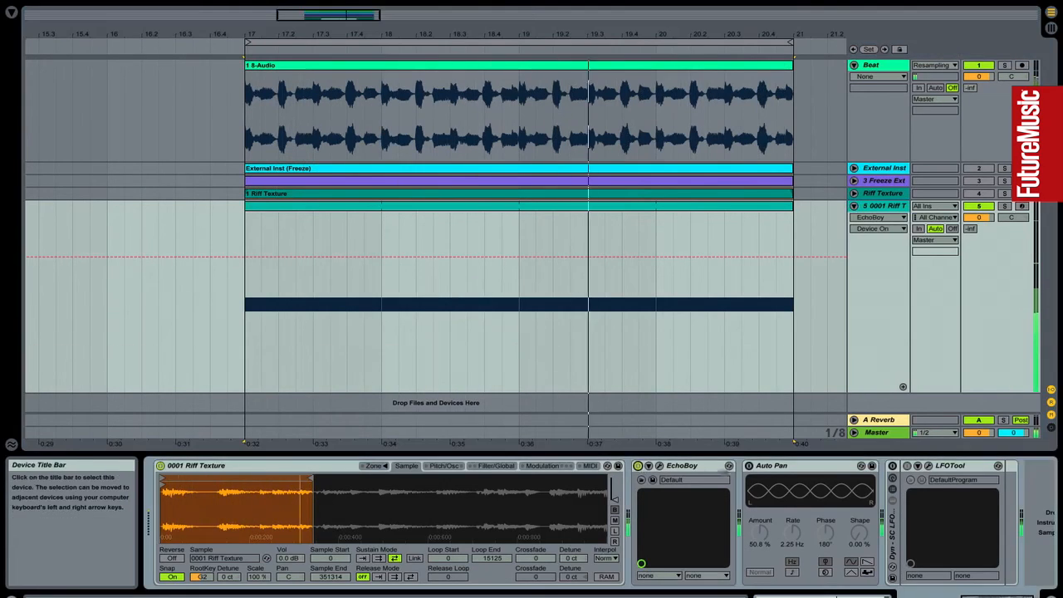
pyautogui.click(748, 466)
pyautogui.click(892, 466)
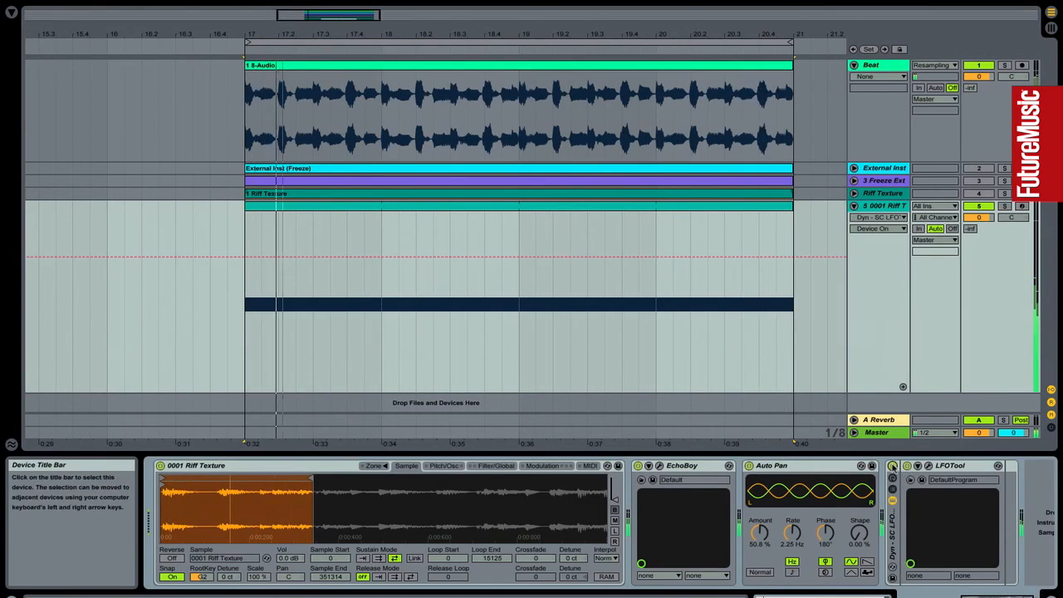
# Enable the filter in the 0001 Riff Texture Sampler's Filter/Global settings
pyautogui.click(498, 465)
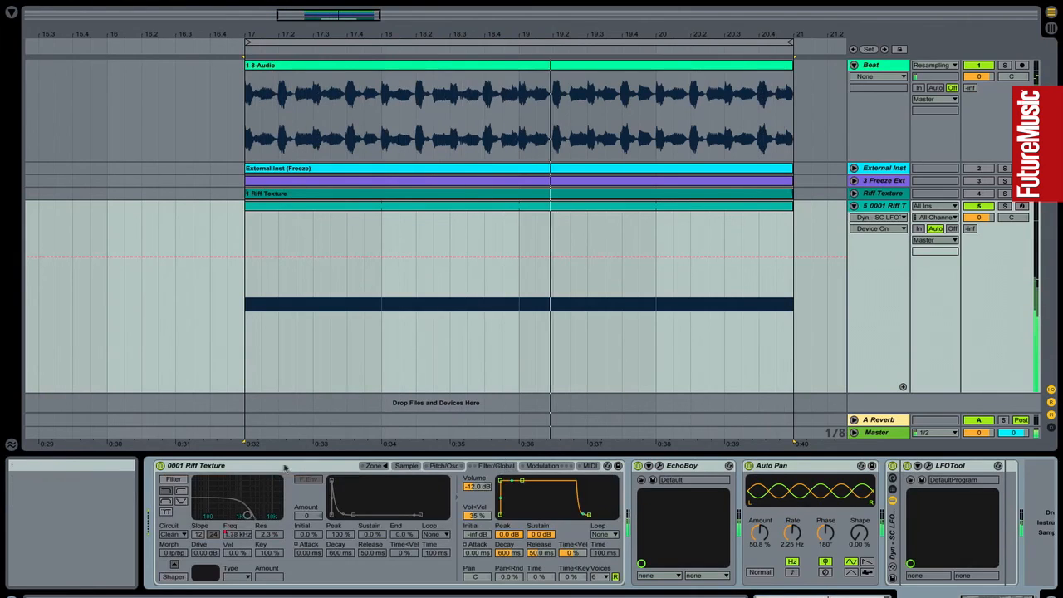
pyautogui.click(177, 479)
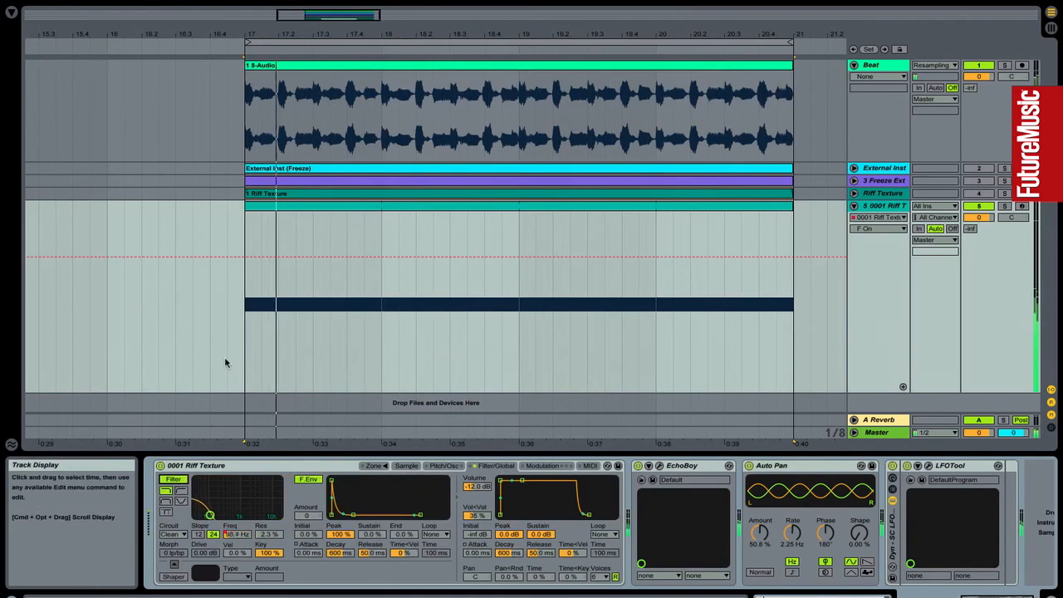